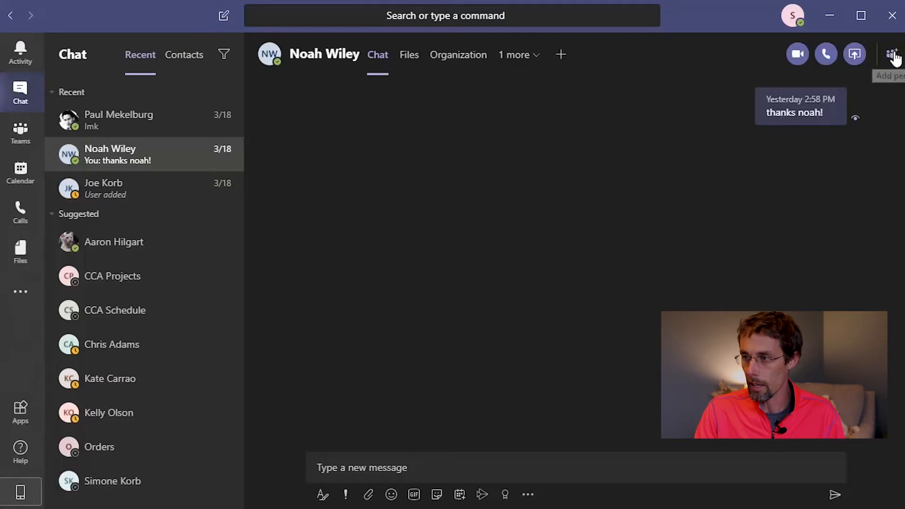
Search the chat's add-people box for a guest by name, pick the account, then remove it
{"action": "left_click", "coordinate": [892, 56]}
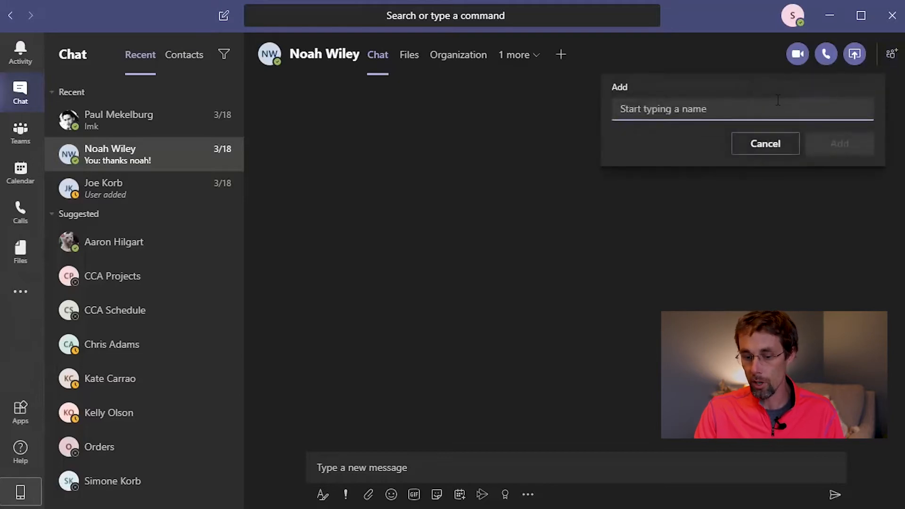
{"action": "type", "text": "chris"}
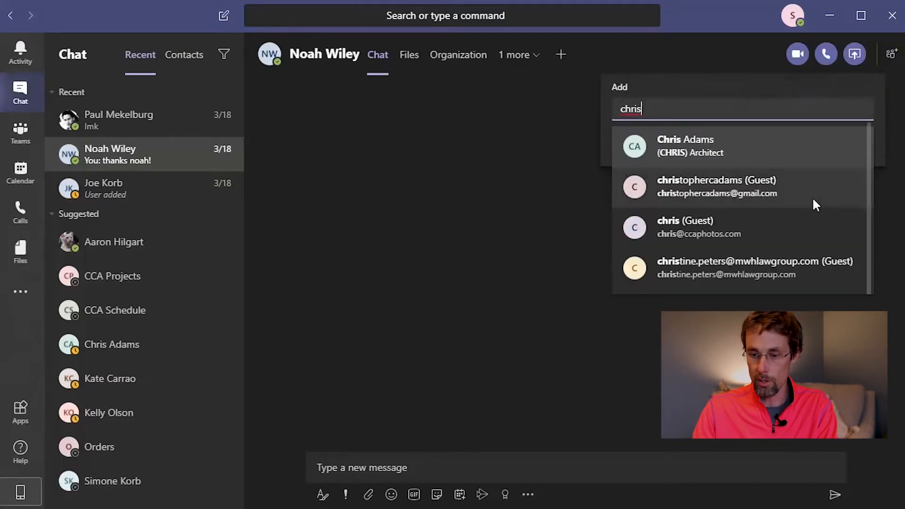
{"action": "left_click", "coordinate": [824, 193]}
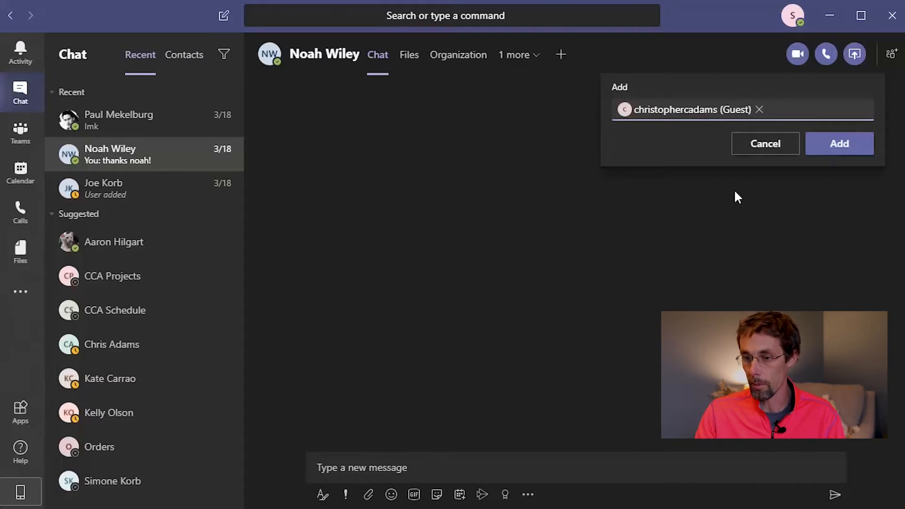
{"action": "left_click", "coordinate": [759, 109]}
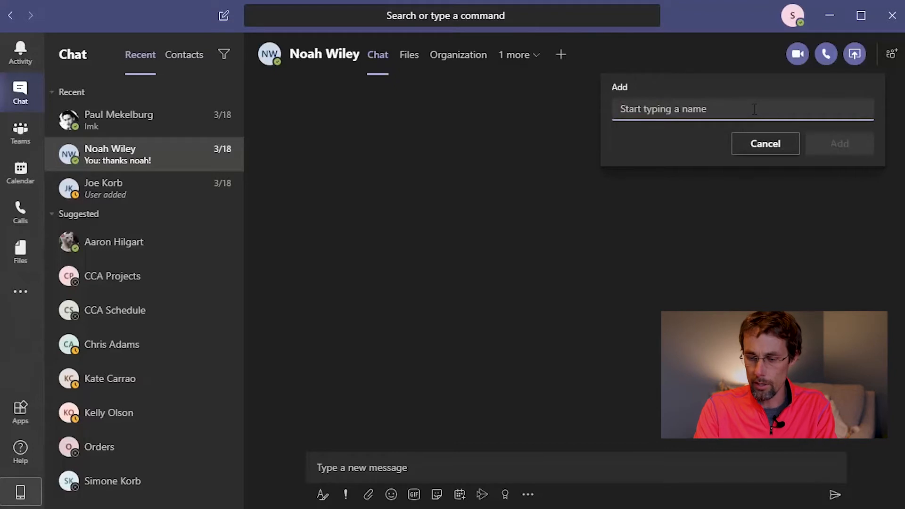
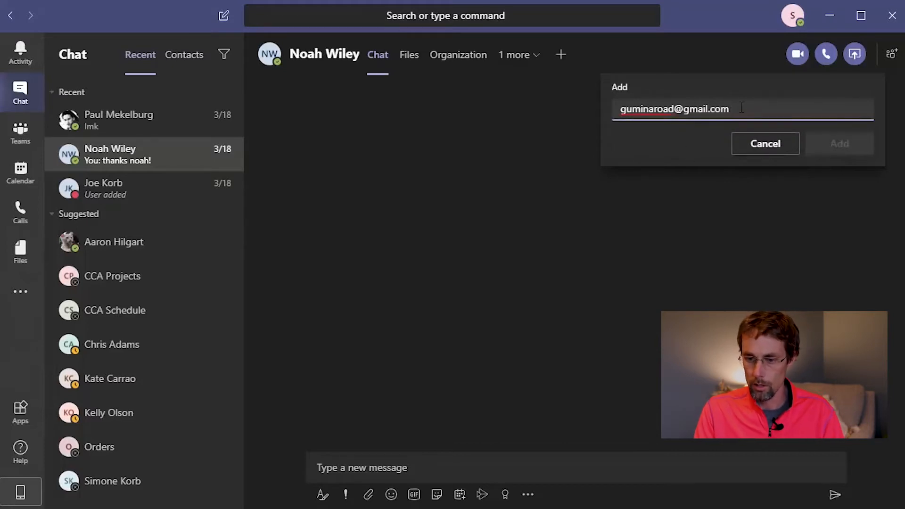
Enter a guest's e-mail address, cancel adding people to the chat, and go to Teams
{"action": "left_click", "coordinate": [755, 141]}
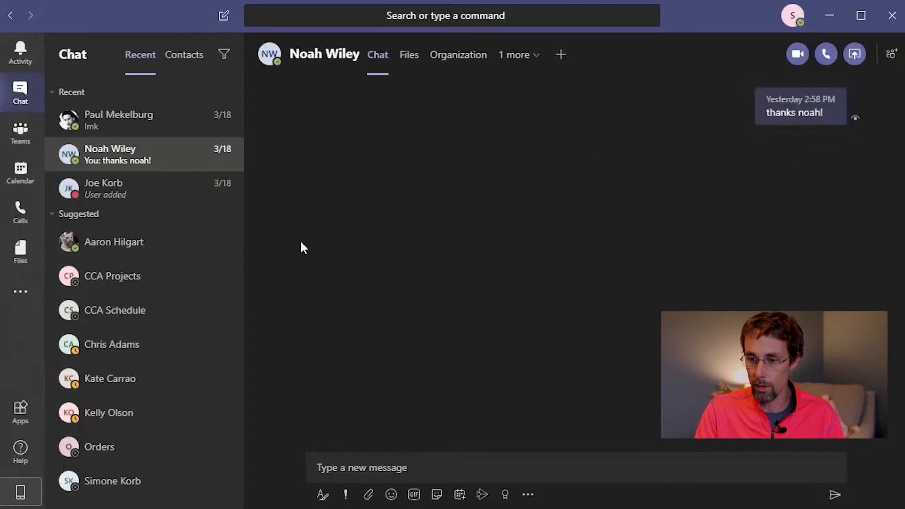
{"action": "left_click", "coordinate": [36, 139]}
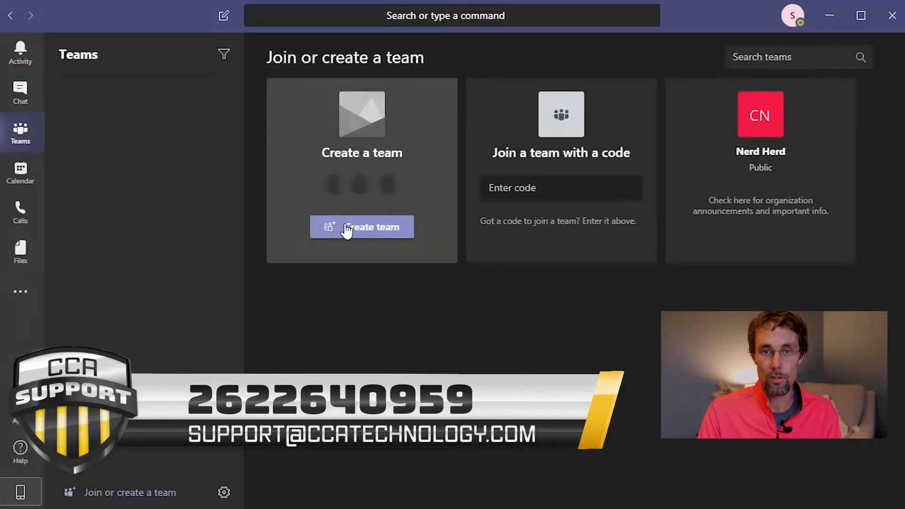
Start a new team built from scratch and set its type to Public
{"action": "left_click", "coordinate": [346, 230]}
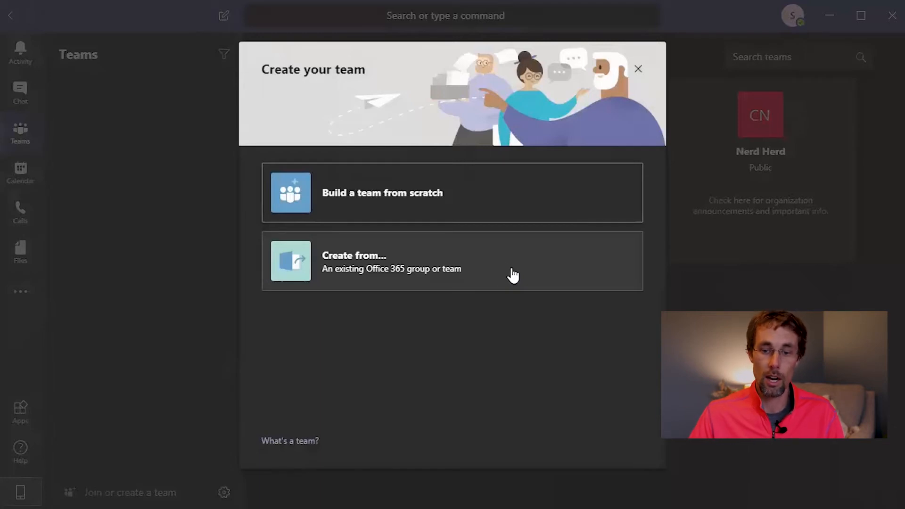
{"action": "left_click", "coordinate": [500, 207]}
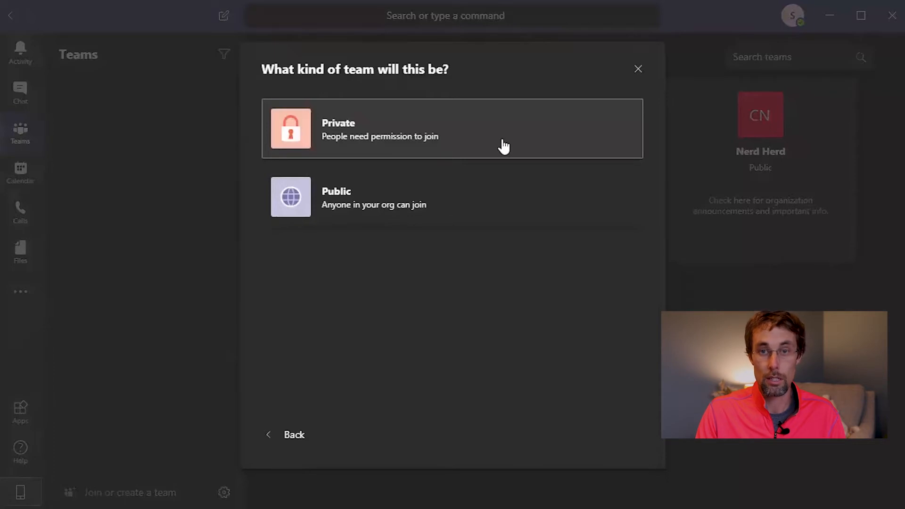
{"action": "left_click", "coordinate": [513, 222]}
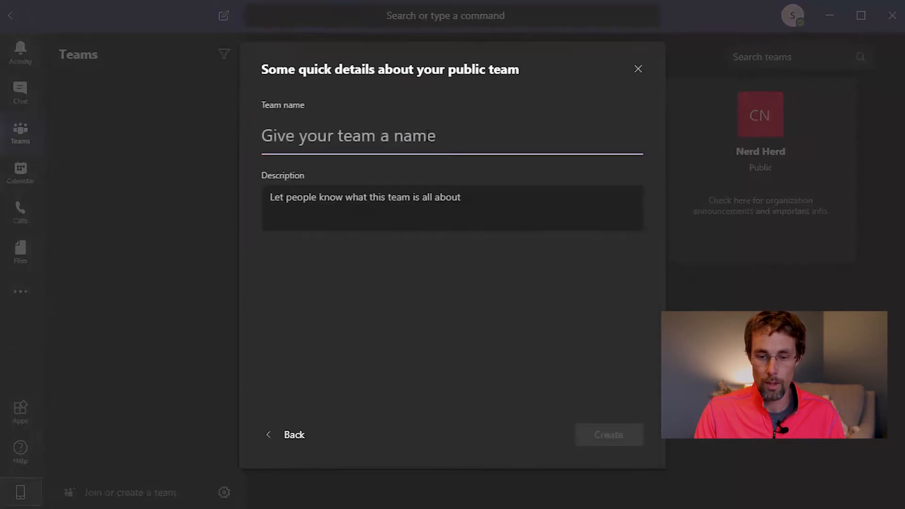
Name the new team 'CCA External Advice Channel', fixing the spelling, and create it
{"action": "type", "text": "C"}
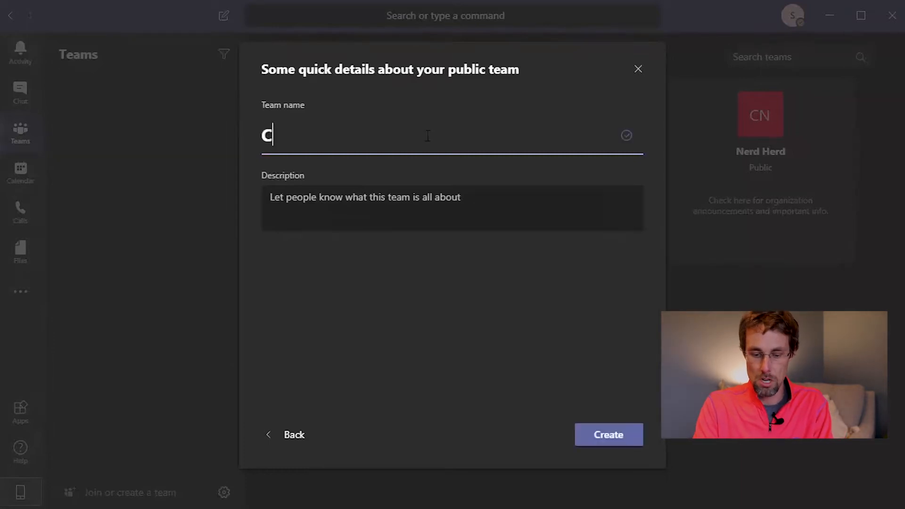
{"action": "type", "text": "CA Extern"}
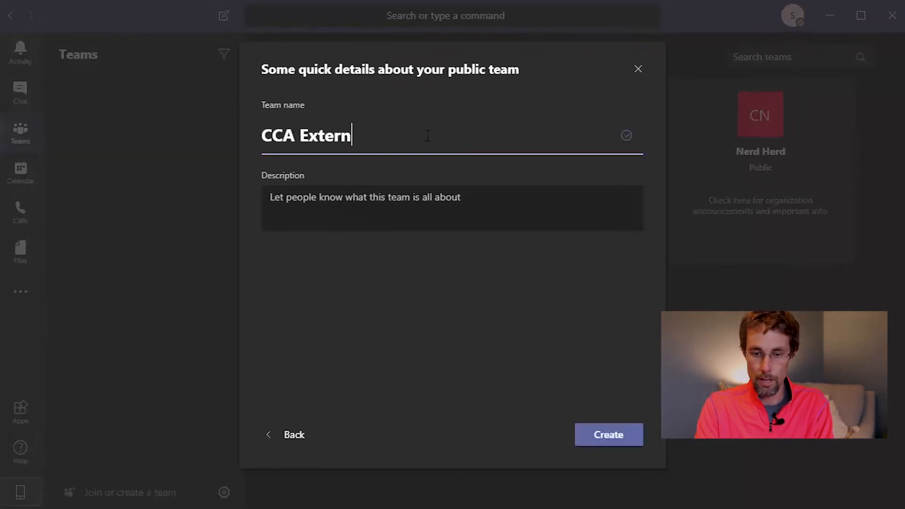
{"action": "type", "text": "al Advice Chann"}
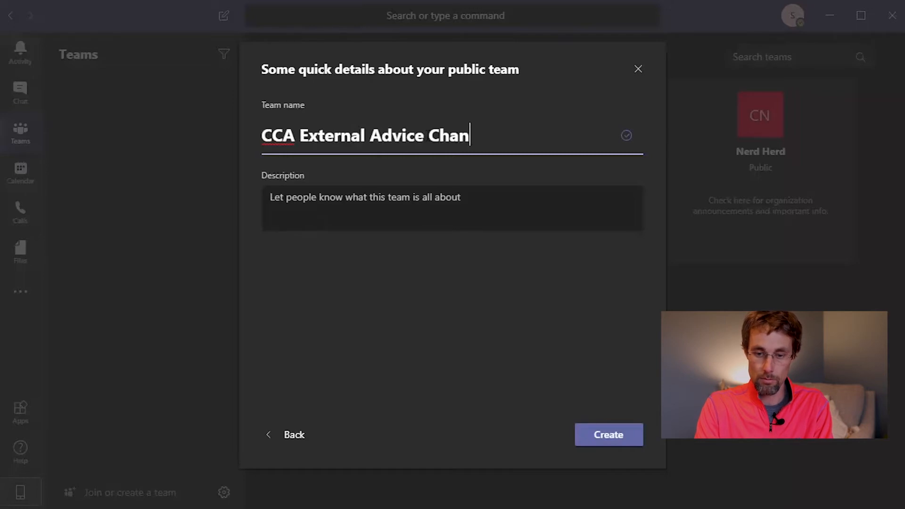
{"action": "key", "text": "BackSpace"}
{"action": "type", "text": "el"}
{"action": "key", "text": "BackSpace"}
{"action": "key", "text": "BackSpace"}
{"action": "type", "text": "nel"}
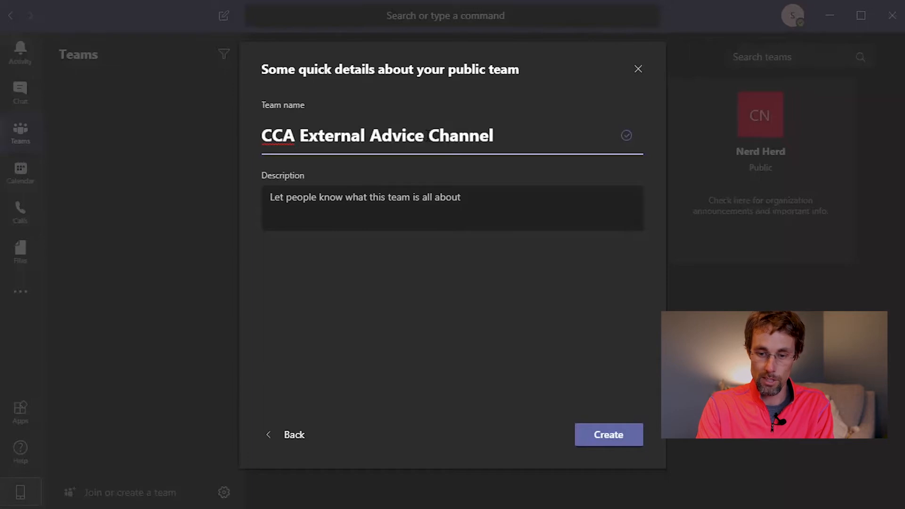
{"action": "left_click", "coordinate": [607, 435]}
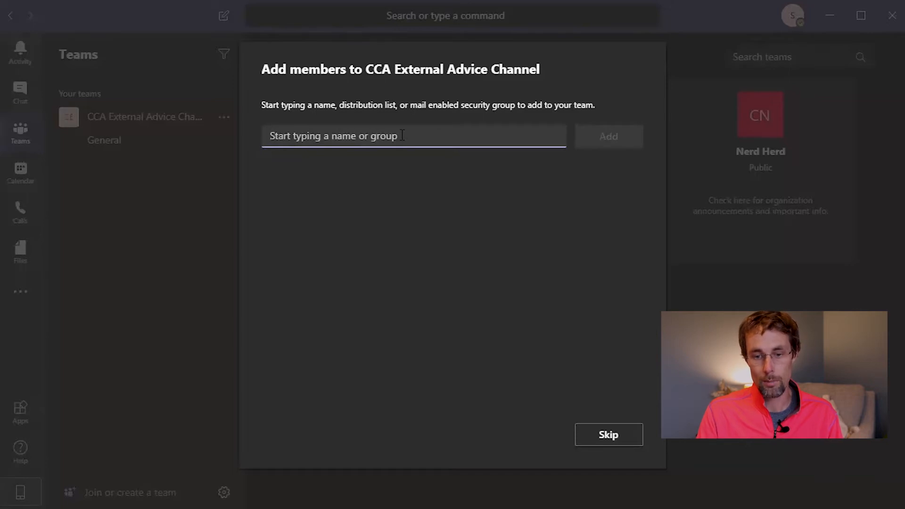
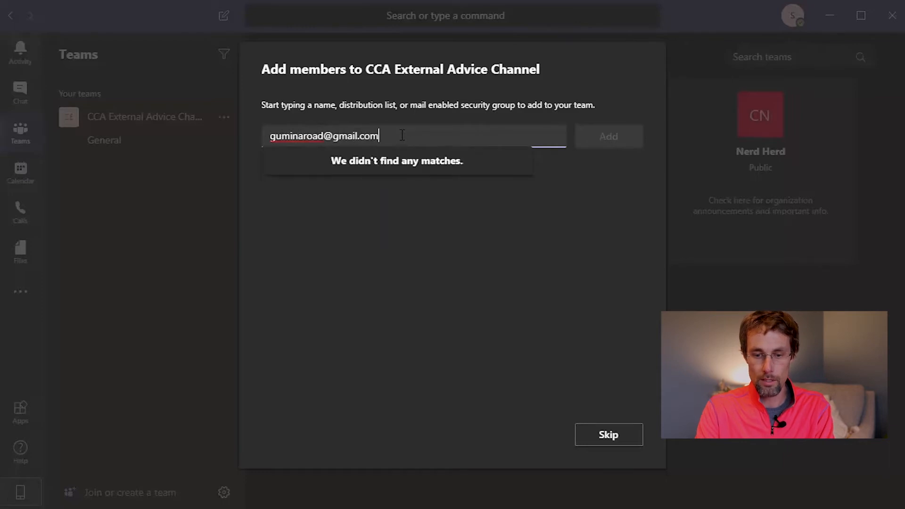
Try a guest's e-mail with no match, then add a colleague found by name instead
{"action": "left_click", "coordinate": [429, 141]}
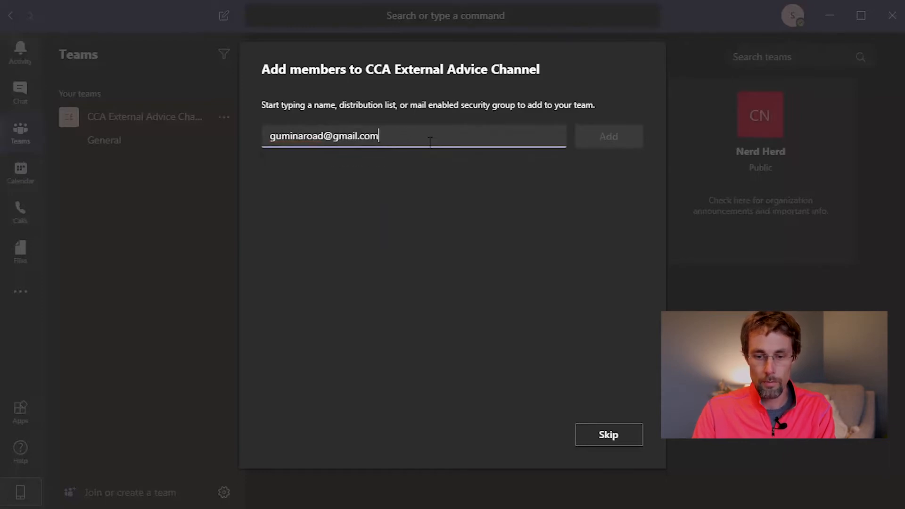
{"action": "key", "text": "BackSpace"}
{"action": "key", "text": "BackSpace"}
{"action": "key", "text": "BackSpace"}
{"action": "key", "text": "BackSpace"}
{"action": "key", "text": "BackSpace"}
{"action": "key", "text": "BackSpace"}
{"action": "key", "text": "BackSpace"}
{"action": "key", "text": "BackSpace"}
{"action": "key", "text": "BackSpace"}
{"action": "key", "text": "BackSpace"}
{"action": "key", "text": "BackSpace"}
{"action": "key", "text": "BackSpace"}
{"action": "key", "text": "BackSpace"}
{"action": "key", "text": "BackSpace"}
{"action": "key", "text": "BackSpace"}
{"action": "key", "text": "BackSpace"}
{"action": "key", "text": "BackSpace"}
{"action": "key", "text": "BackSpace"}
{"action": "key", "text": "BackSpace"}
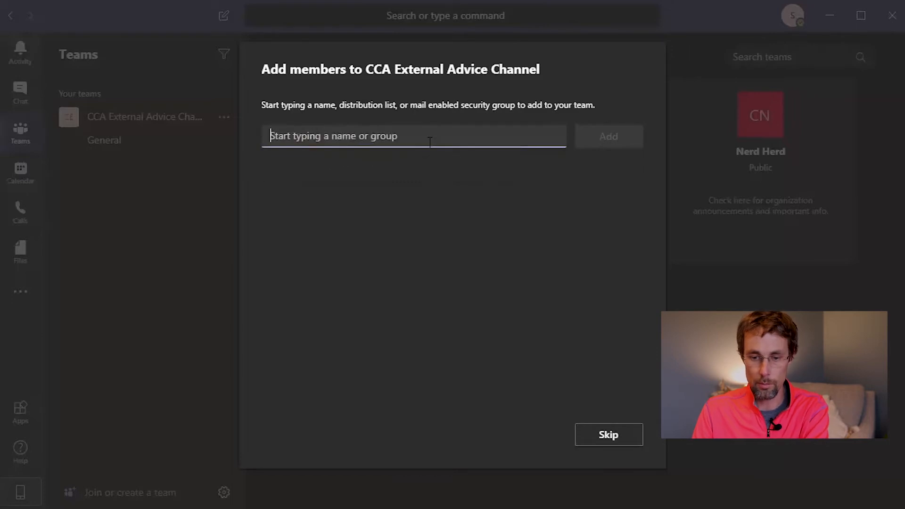
{"action": "type", "text": "noah"}
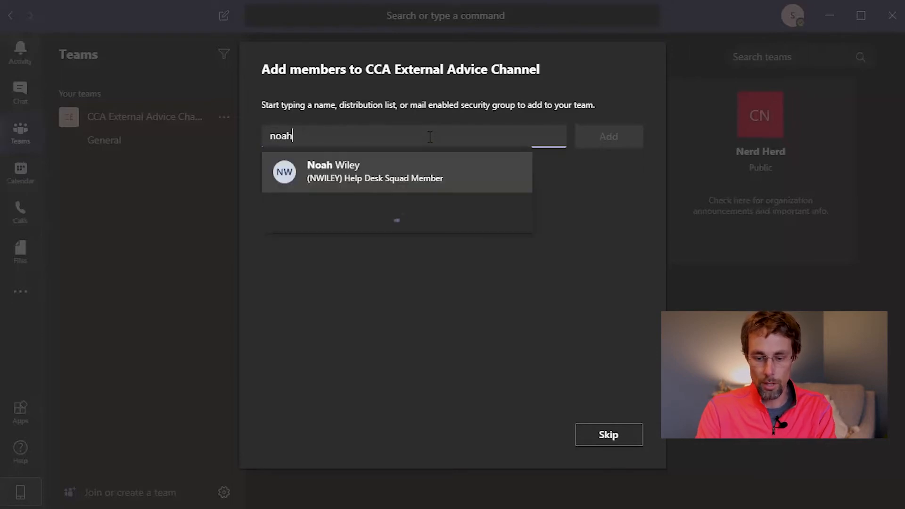
{"action": "left_click", "coordinate": [440, 177]}
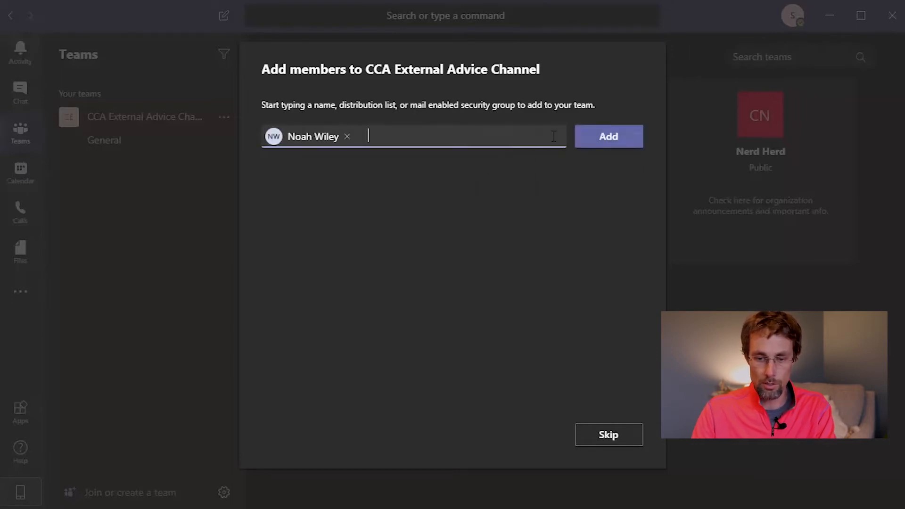
{"action": "left_click", "coordinate": [606, 138]}
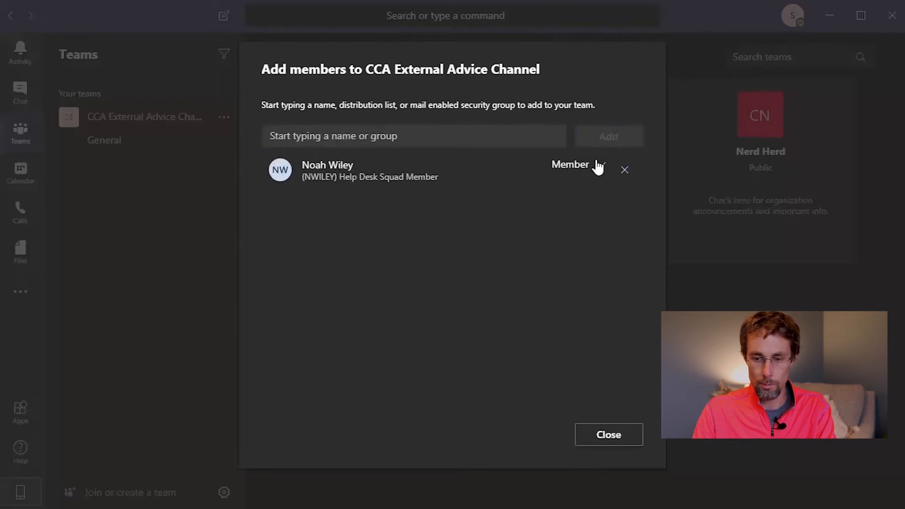
Change the new colleague's role to Owner and close the member window
{"action": "left_click", "coordinate": [597, 166]}
{"action": "left_click", "coordinate": [568, 202]}
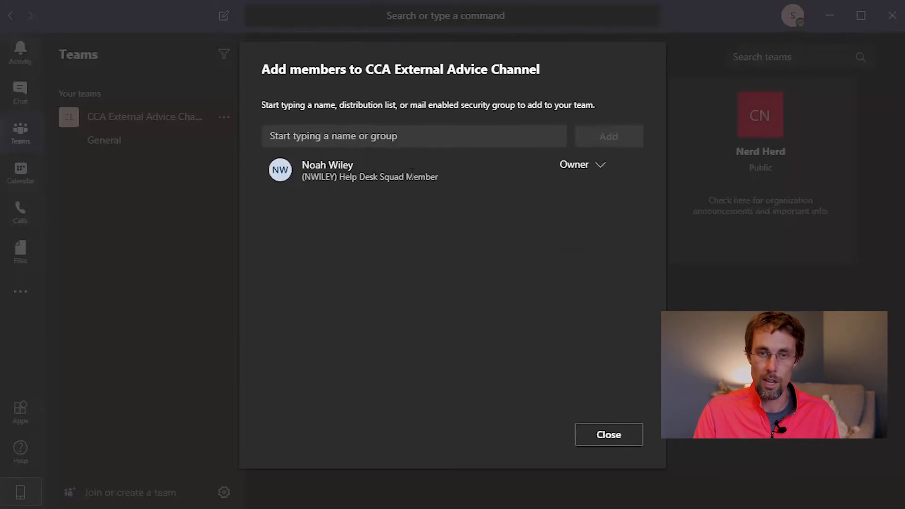
{"action": "left_click", "coordinate": [596, 435]}
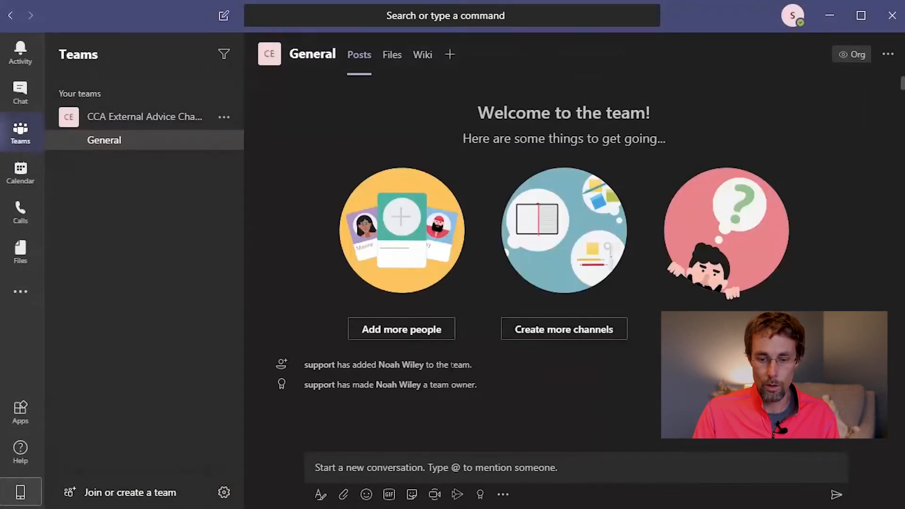
Add three outside contacts by e-mail address to the team as guests
{"action": "left_click", "coordinate": [401, 332]}
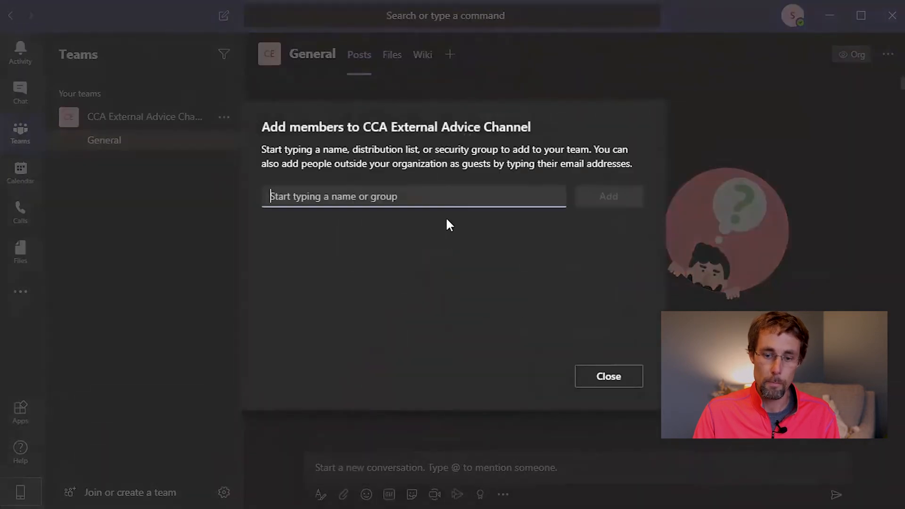
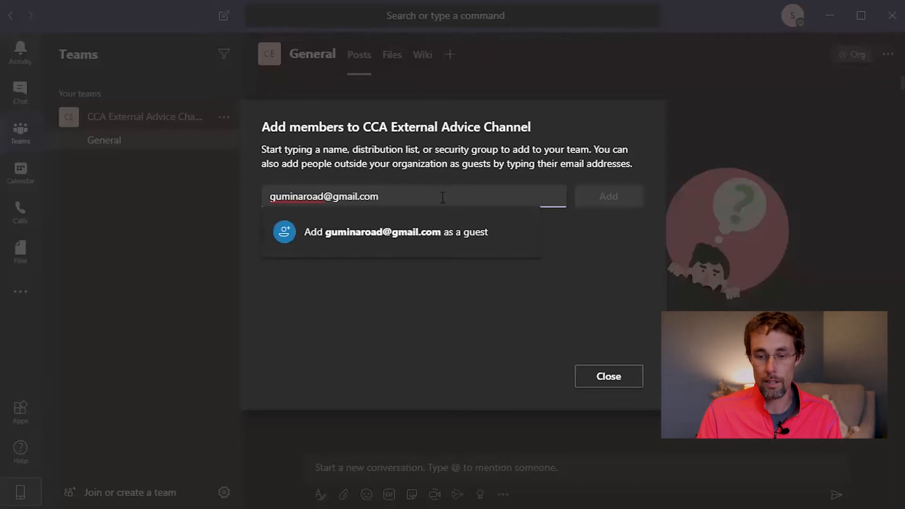
{"action": "left_click", "coordinate": [418, 237]}
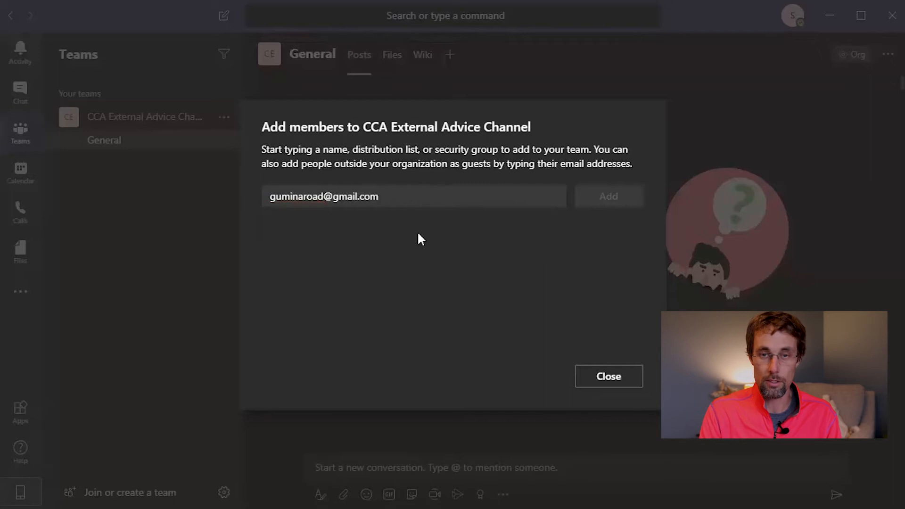
{"action": "type", "text": "chris"}
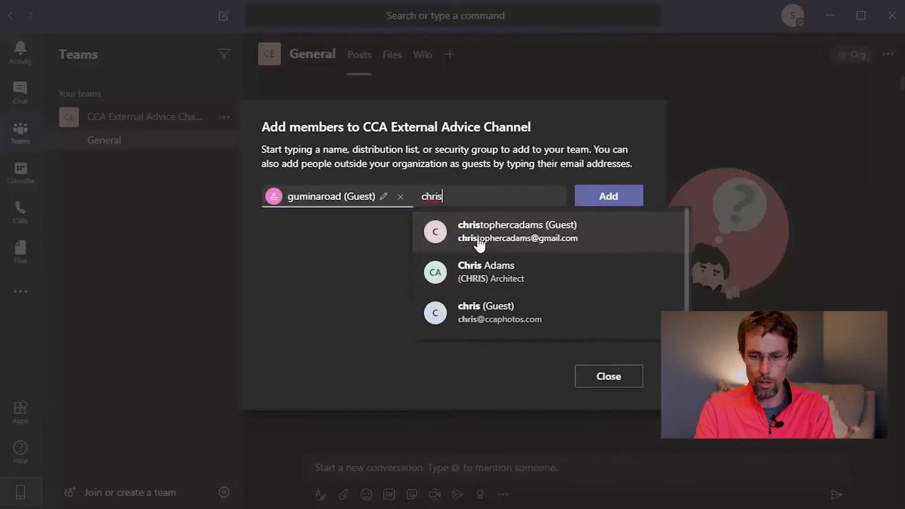
{"action": "left_click", "coordinate": [477, 241]}
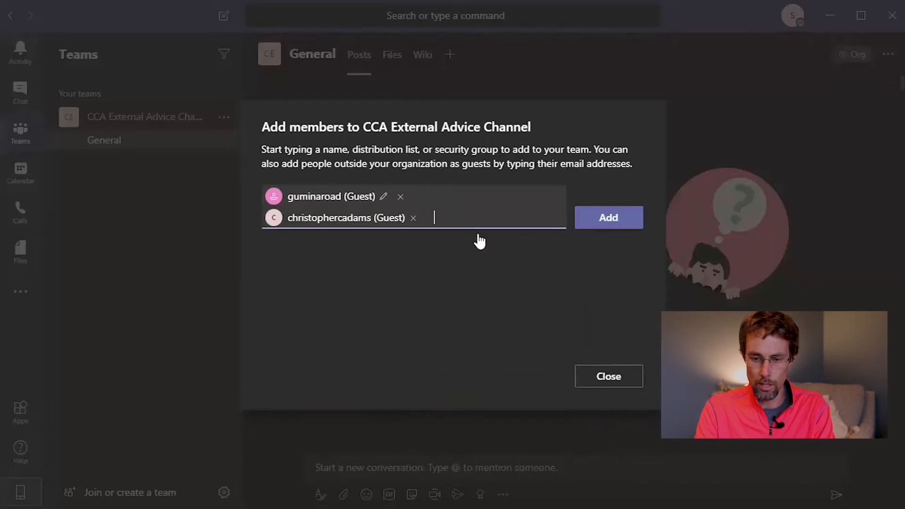
{"action": "type", "text": "ccae"}
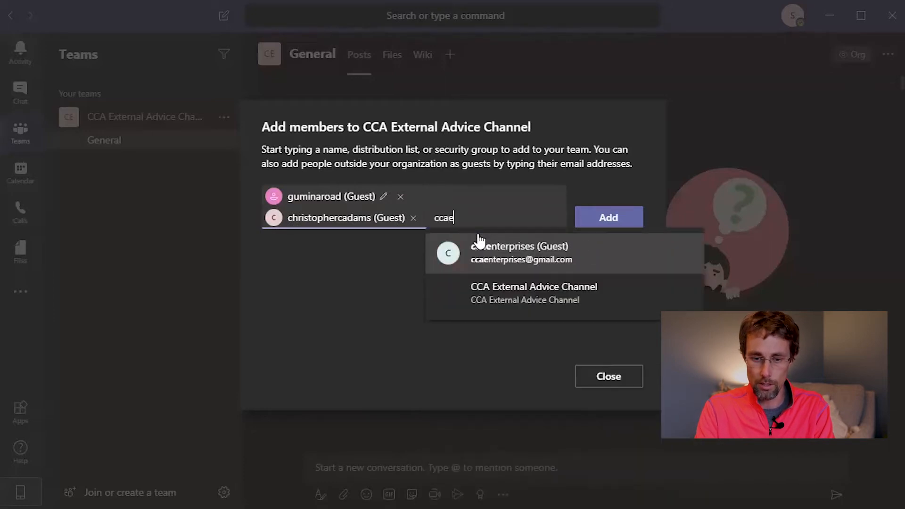
{"action": "left_click", "coordinate": [477, 238]}
{"action": "left_click", "coordinate": [587, 240]}
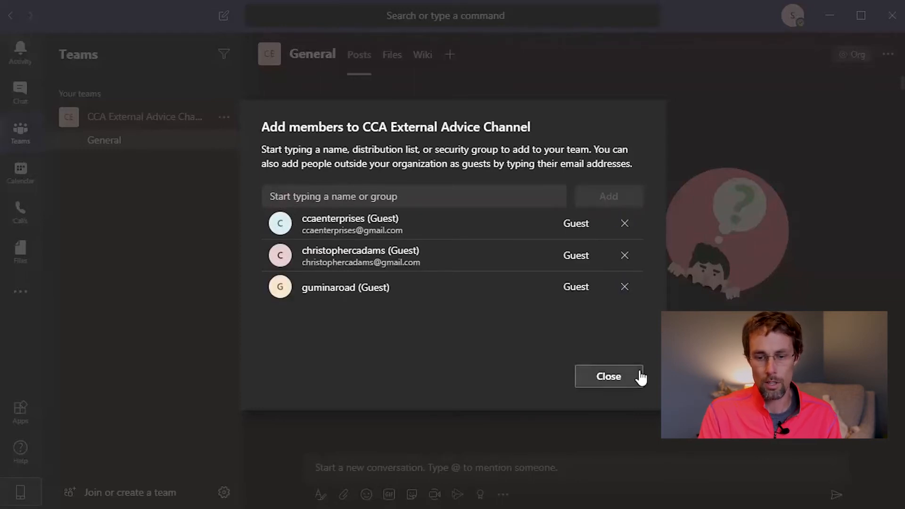
Close the Add members window now that the three guests are in the team
{"action": "left_click", "coordinate": [628, 379]}
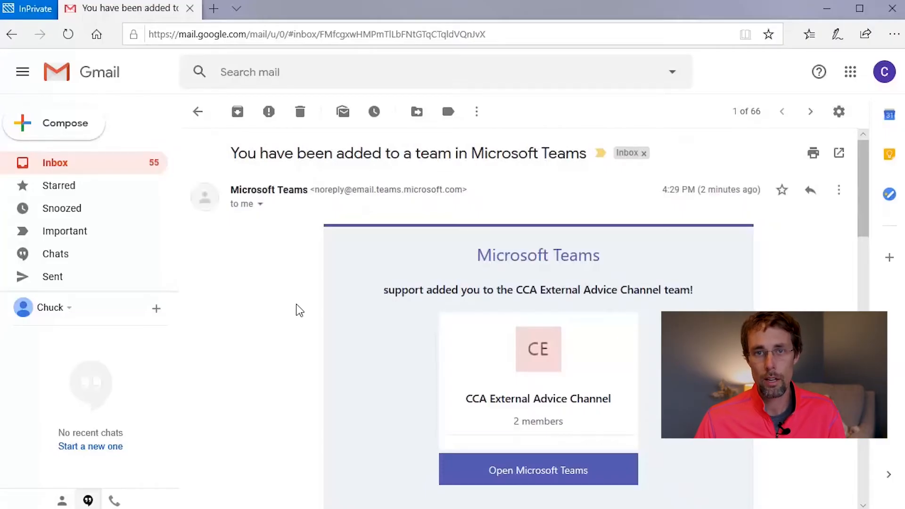
{"action": "scroll", "coordinate": [300, 309], "scroll_direction": "down", "scroll_amount": 1}
{"action": "scroll", "coordinate": [327, 287], "scroll_direction": "down", "scroll_amount": 1}
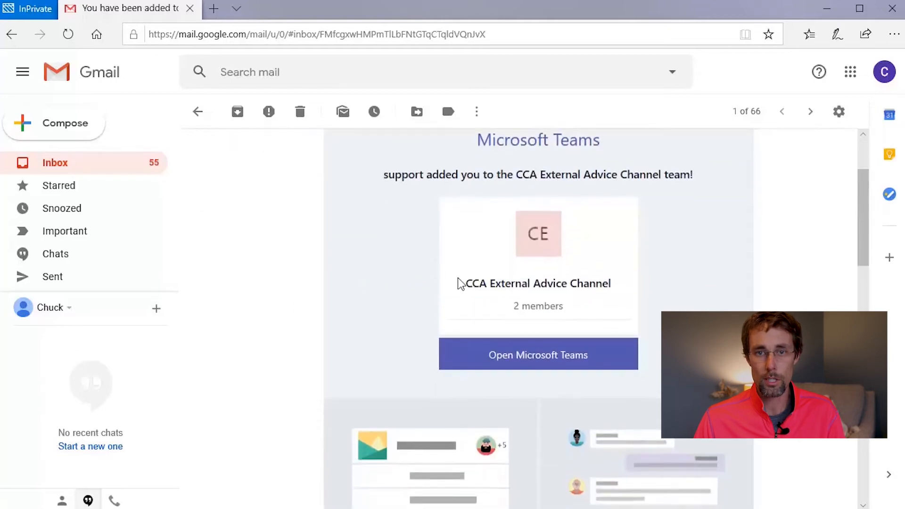
{"action": "scroll", "coordinate": [402, 350], "scroll_direction": "down", "scroll_amount": 1}
{"action": "scroll", "coordinate": [385, 340], "scroll_direction": "up", "scroll_amount": 3}
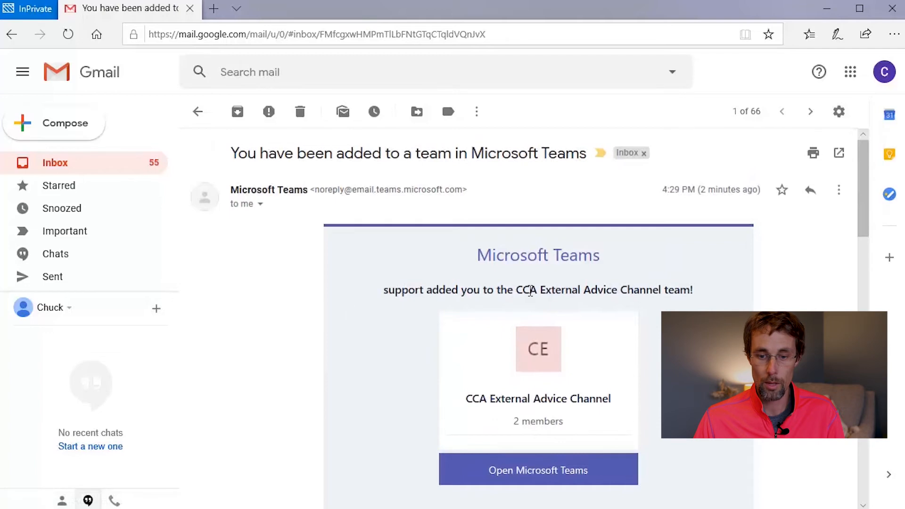
{"action": "left_click_drag", "start_coordinate": [389, 289], "coordinate": [669, 290]}
{"action": "left_click", "coordinate": [672, 289]}
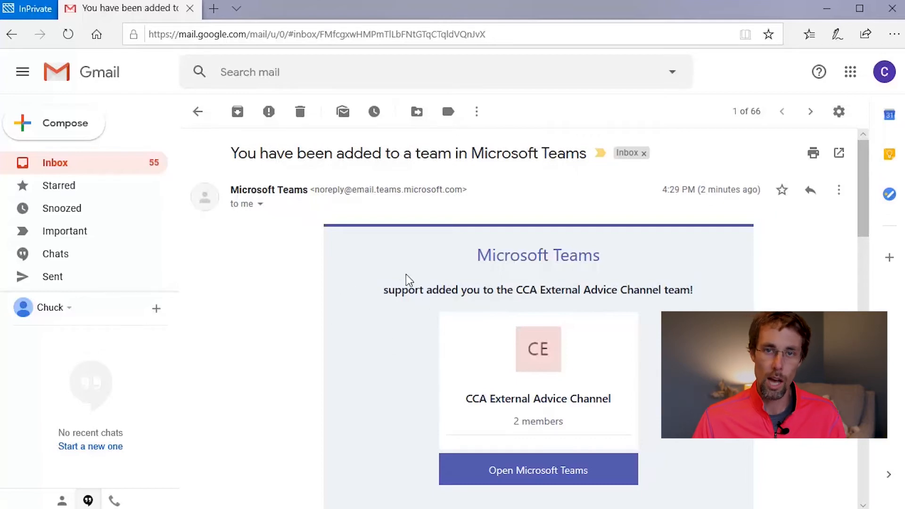
{"action": "left_click_drag", "start_coordinate": [384, 292], "coordinate": [605, 276]}
{"action": "left_click", "coordinate": [681, 289]}
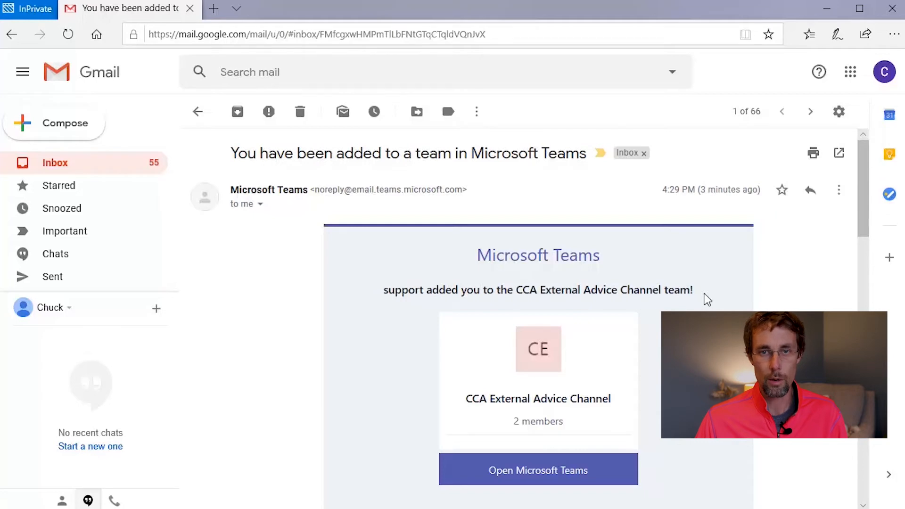
{"action": "scroll", "coordinate": [706, 299], "scroll_direction": "down", "scroll_amount": 2}
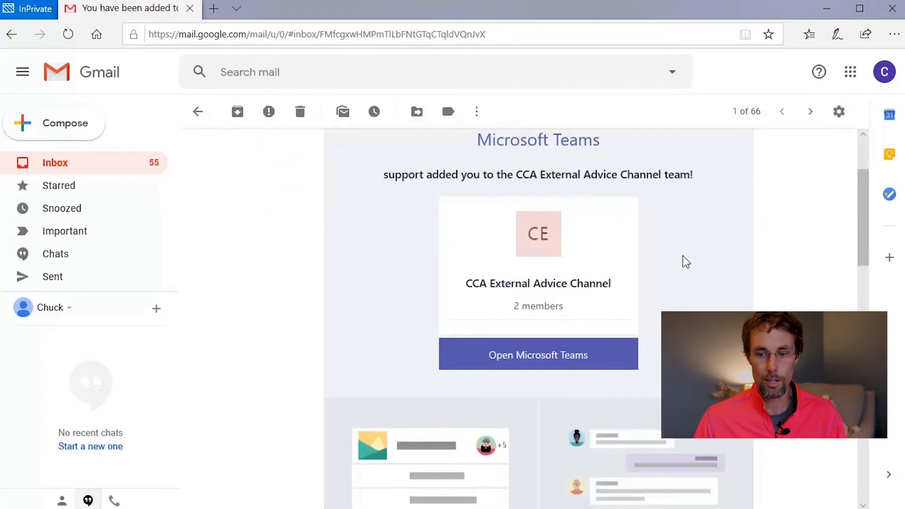
Open the invited team from the email and continue in the browser web app
{"action": "left_click", "coordinate": [547, 361]}
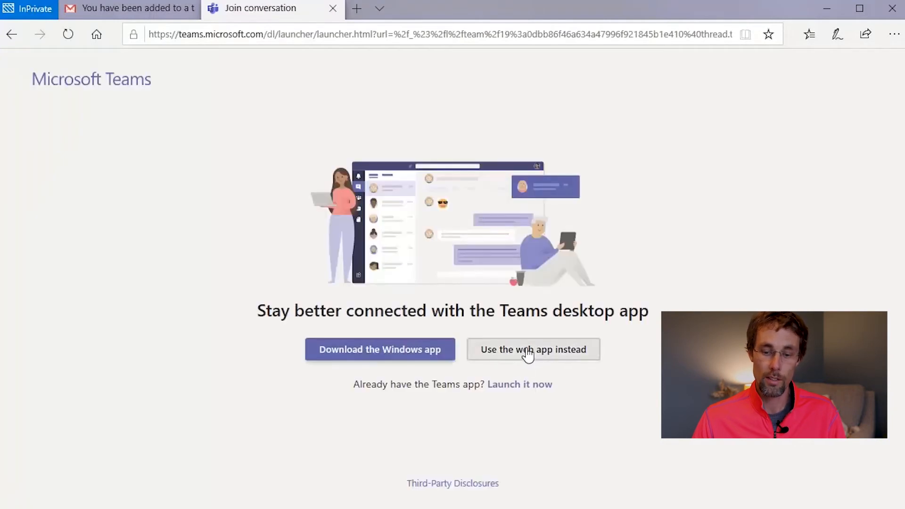
{"action": "left_click", "coordinate": [528, 354]}
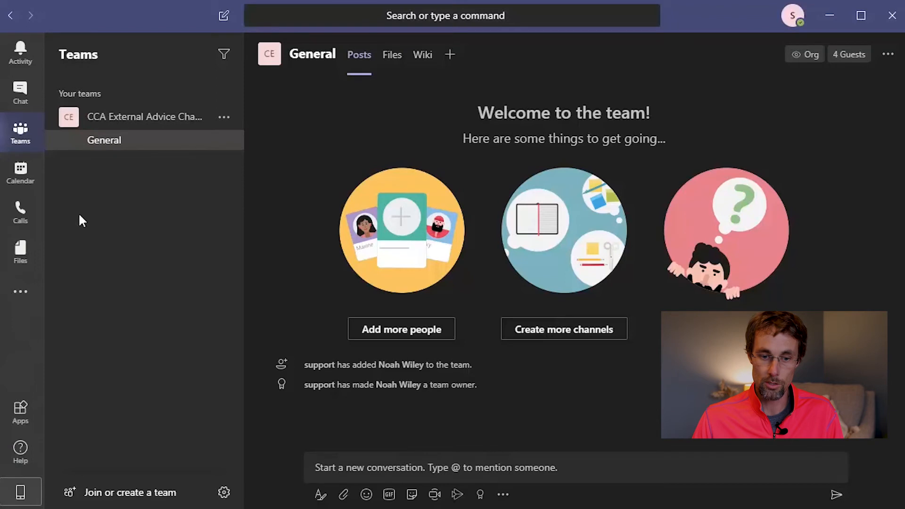
{"action": "left_click", "coordinate": [22, 301]}
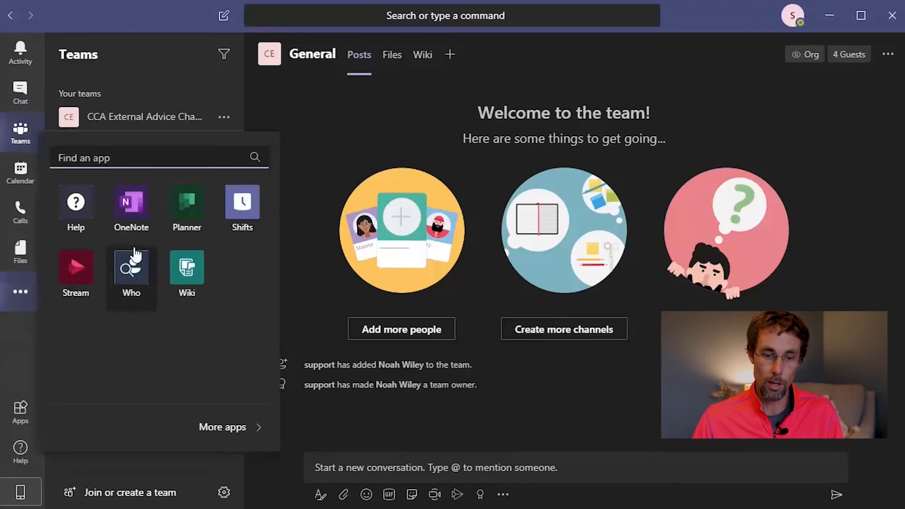
{"action": "left_click", "coordinate": [155, 459]}
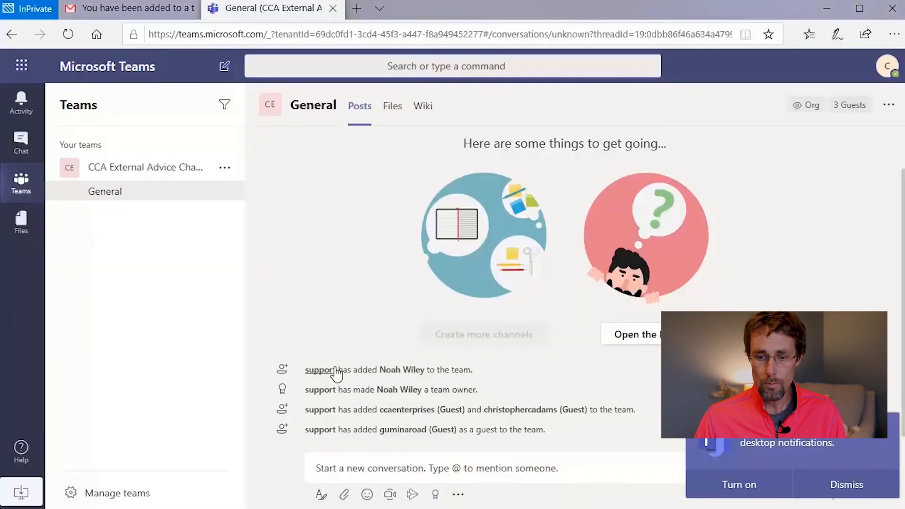
As the guest, post 'Hey can you call me?' in the General channel
{"action": "left_click", "coordinate": [393, 467]}
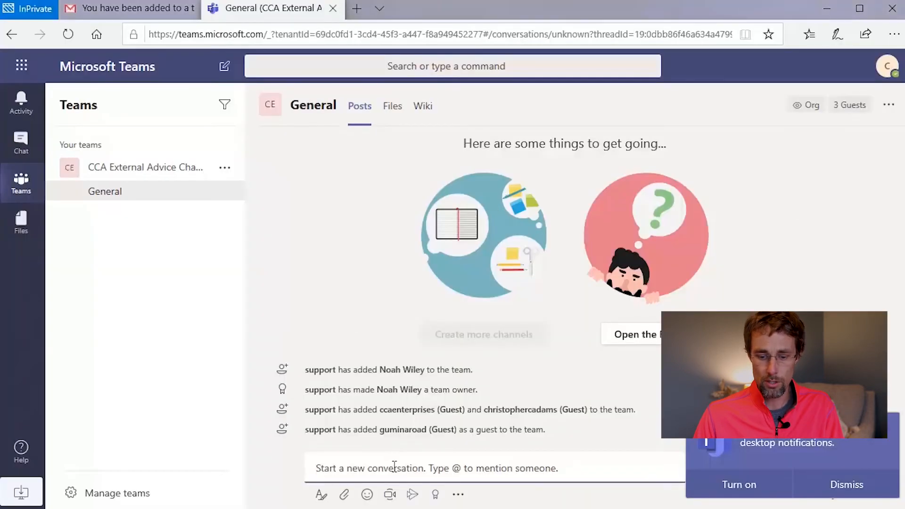
{"action": "type", "text": "Hey can you call me?"}
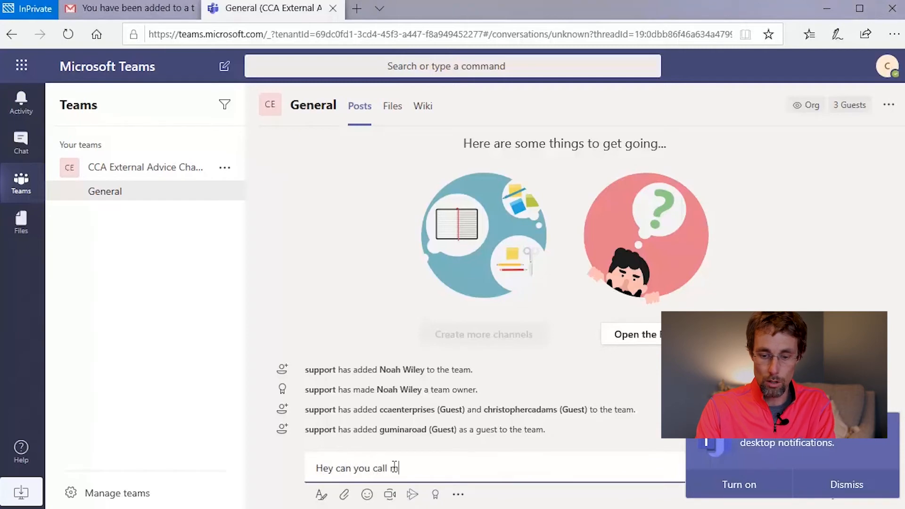
{"action": "key", "text": "Return"}
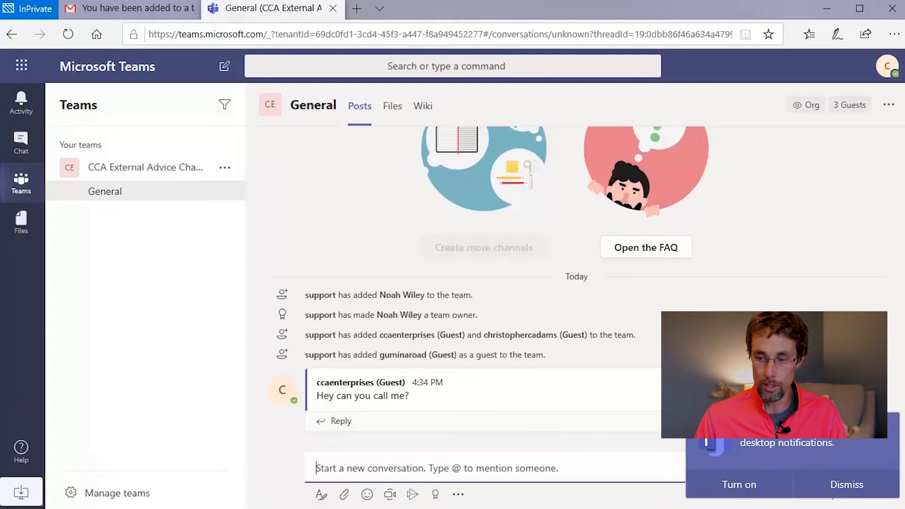
{"action": "key", "text": "alt+Tab"}
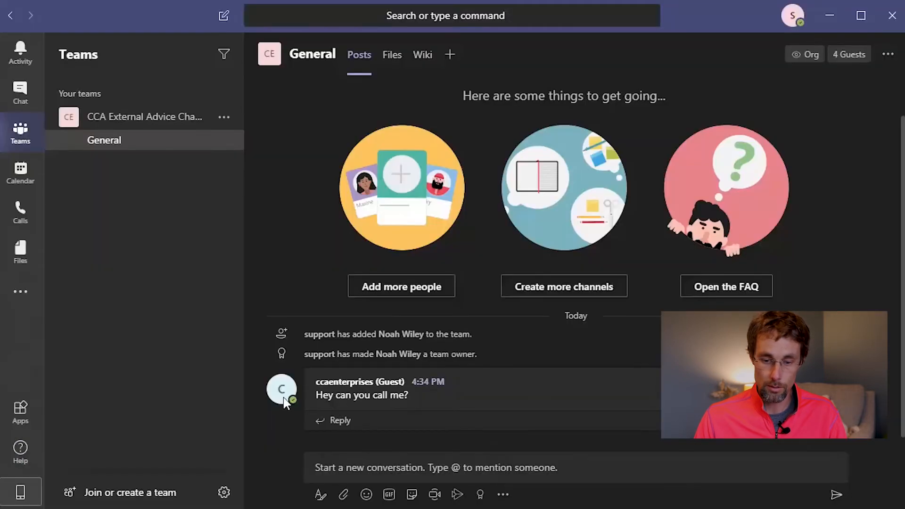
View the requesting guest's profile card, then dismiss it
{"action": "mouse_move", "coordinate": [284, 398]}
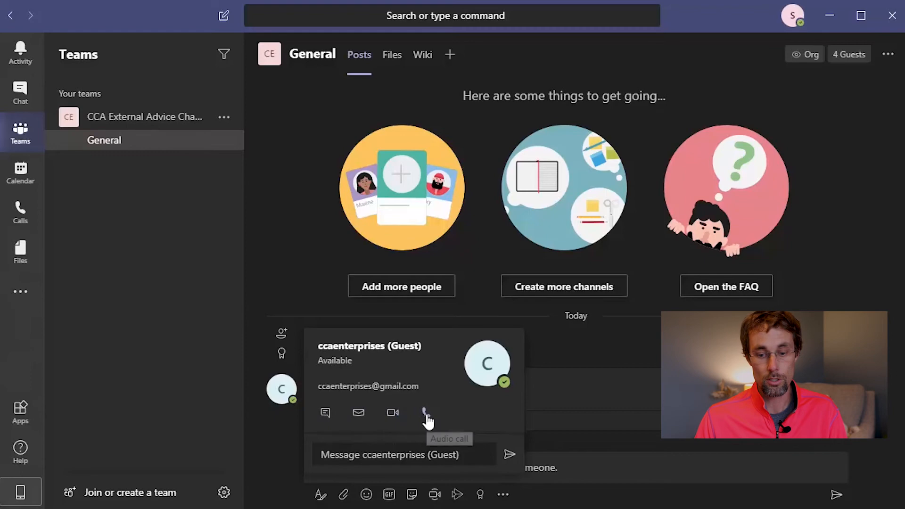
{"action": "left_click", "coordinate": [568, 464]}
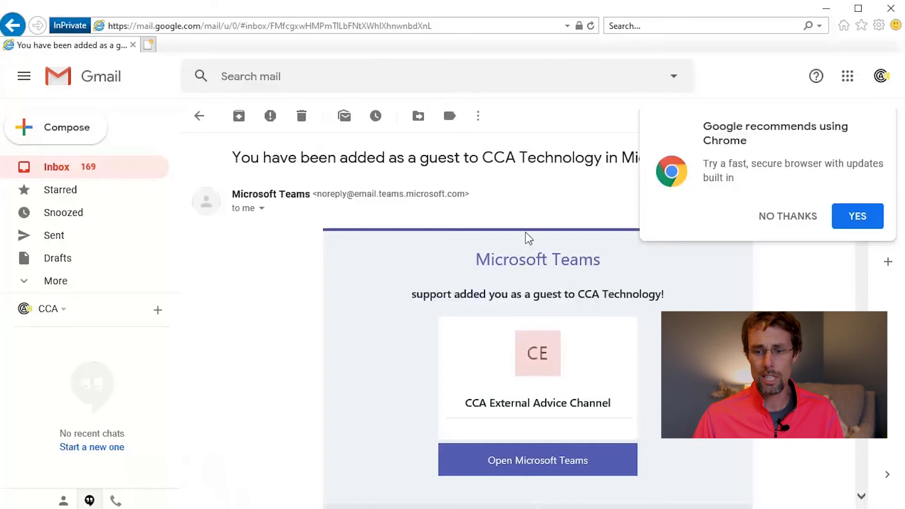
Scroll through the invitation email and follow its Open Microsoft Teams button
{"action": "scroll", "coordinate": [514, 272], "scroll_direction": "down", "scroll_amount": 2}
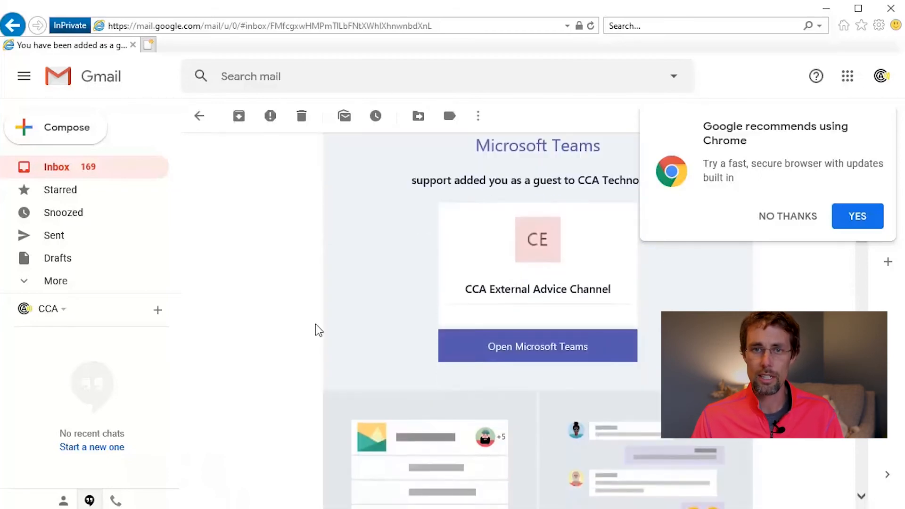
{"action": "scroll", "coordinate": [263, 324], "scroll_direction": "down", "scroll_amount": 2}
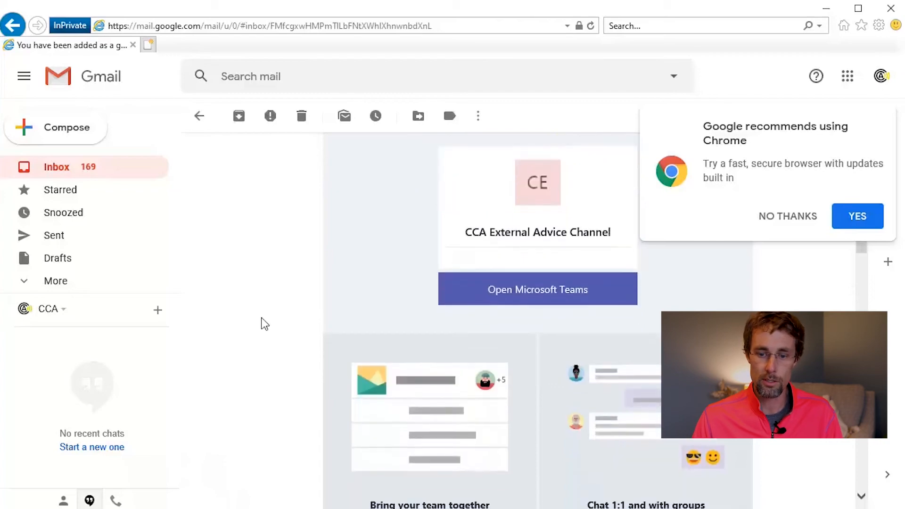
{"action": "scroll", "coordinate": [262, 323], "scroll_direction": "up", "scroll_amount": 1}
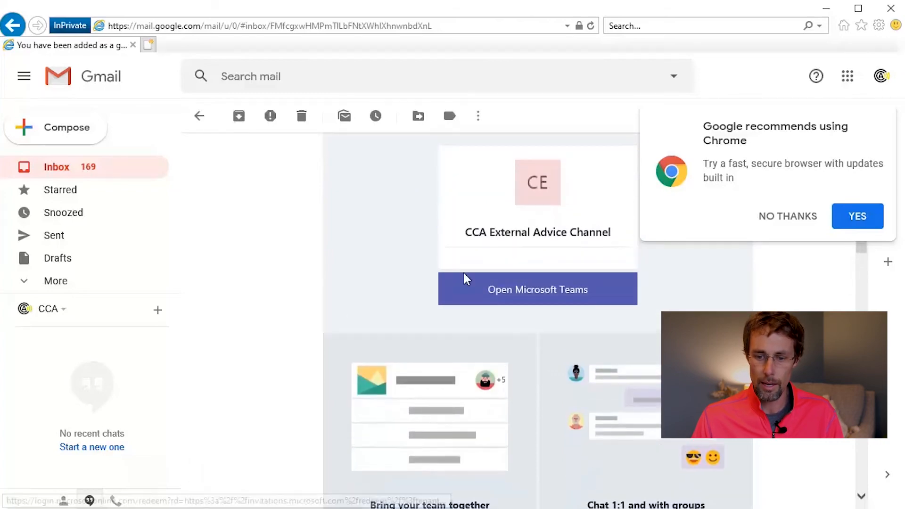
{"action": "left_click", "coordinate": [549, 291]}
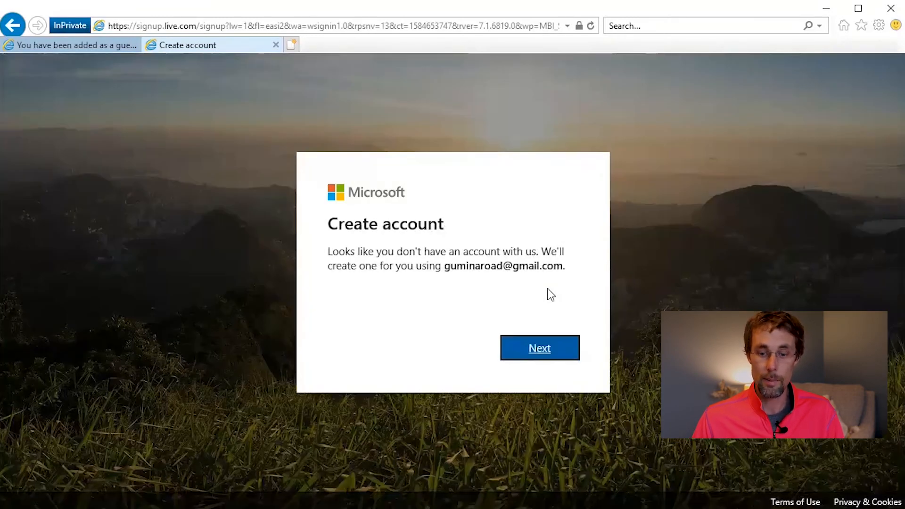
Continue creating a new Microsoft account for the guest and set its password
{"action": "left_click", "coordinate": [533, 349]}
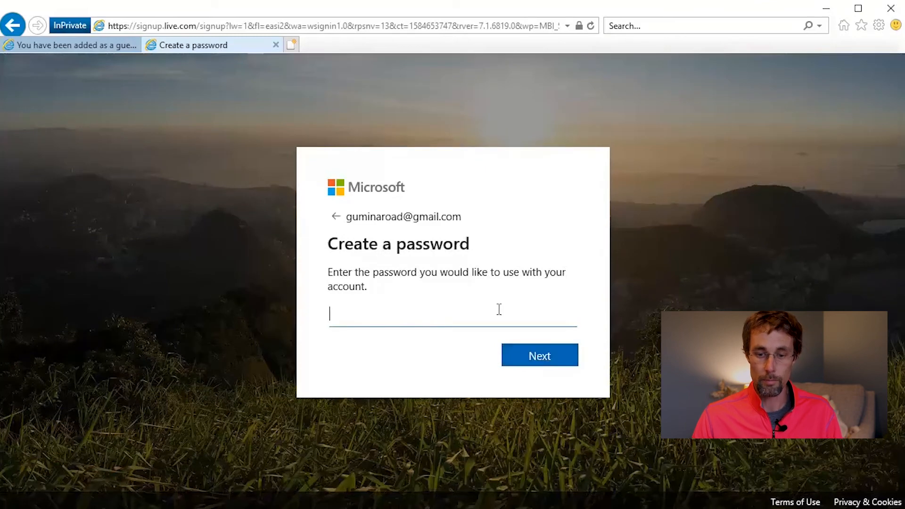
{"action": "type", "text": "•••••••••••"}
{"action": "key", "text": "Return"}
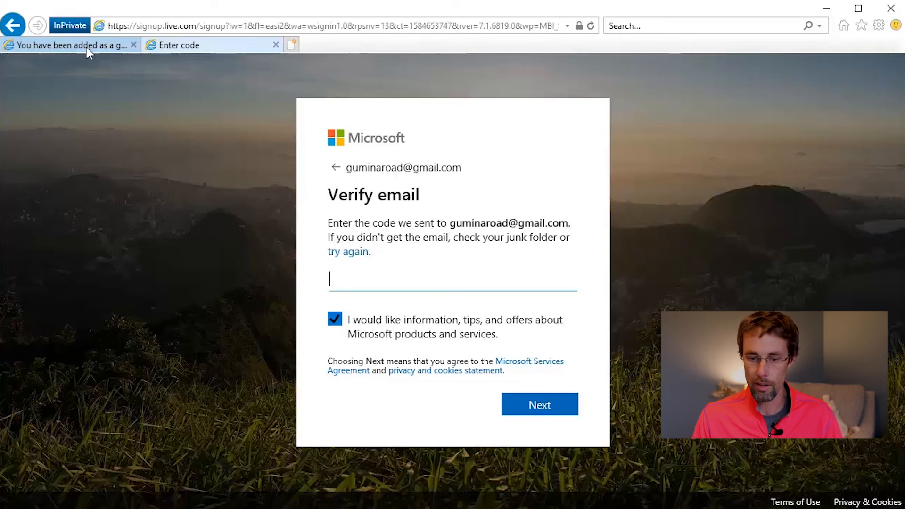
Copy the emailed verification code from the guest's Gmail message into the code field
{"action": "left_click", "coordinate": [86, 47]}
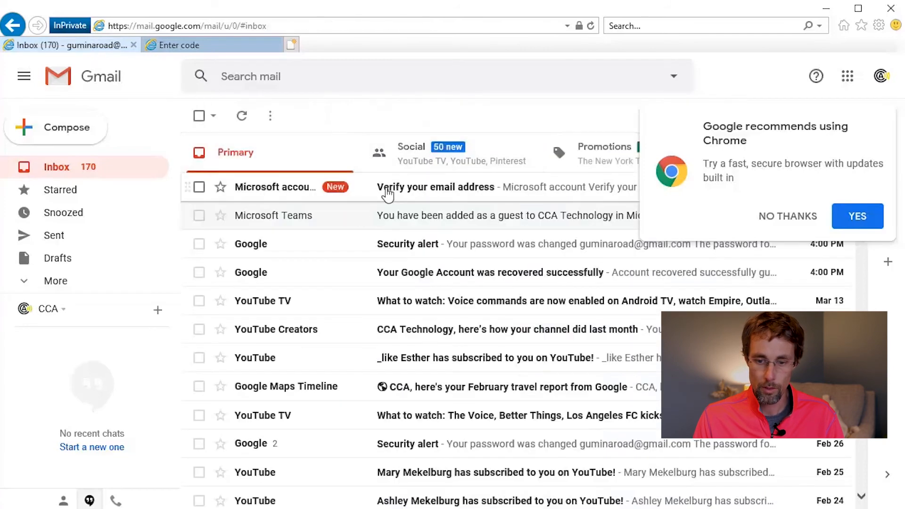
{"action": "left_click", "coordinate": [387, 193]}
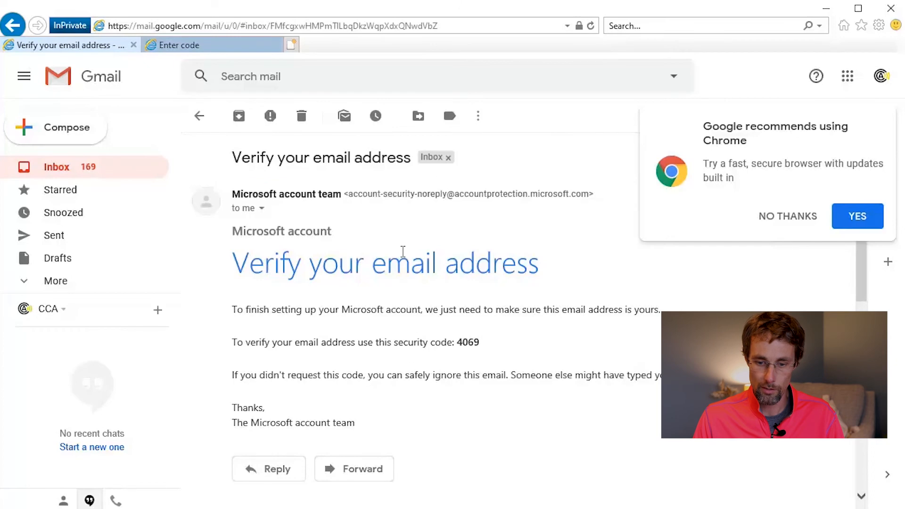
{"action": "left_click", "coordinate": [214, 49]}
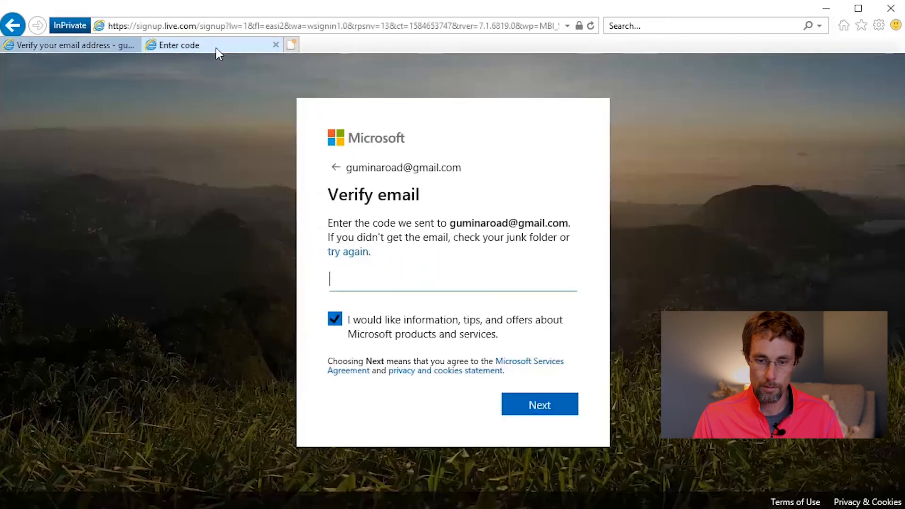
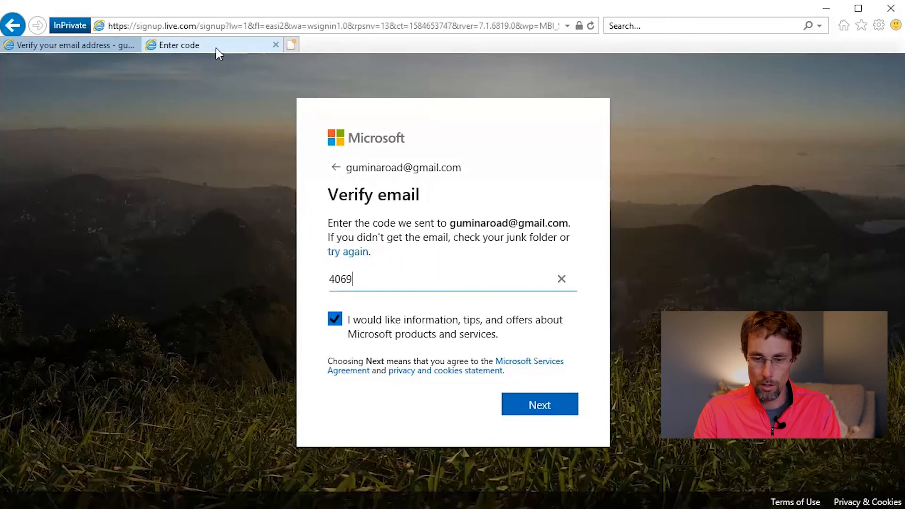
Opt out of Microsoft marketing emails, submit the code, and enter the captcha characters
{"action": "left_click", "coordinate": [335, 320]}
{"action": "left_click", "coordinate": [539, 403]}
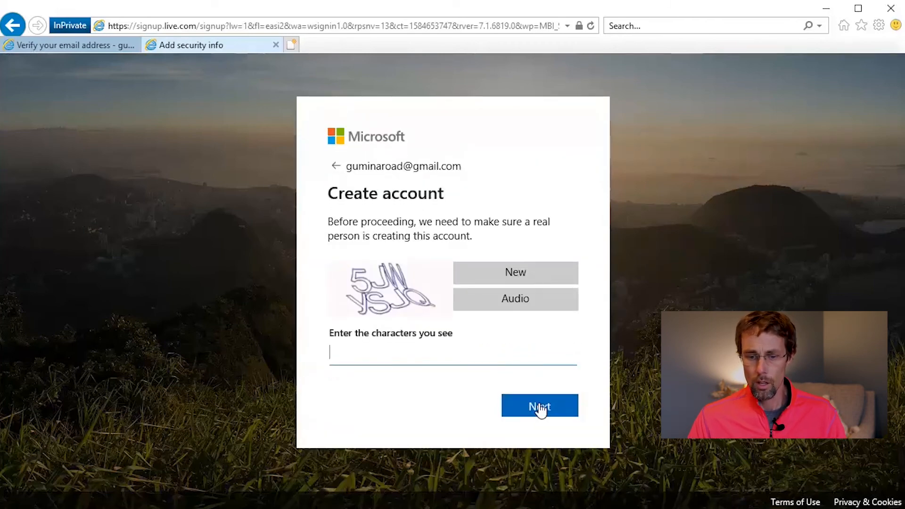
{"action": "type", "text": "5"}
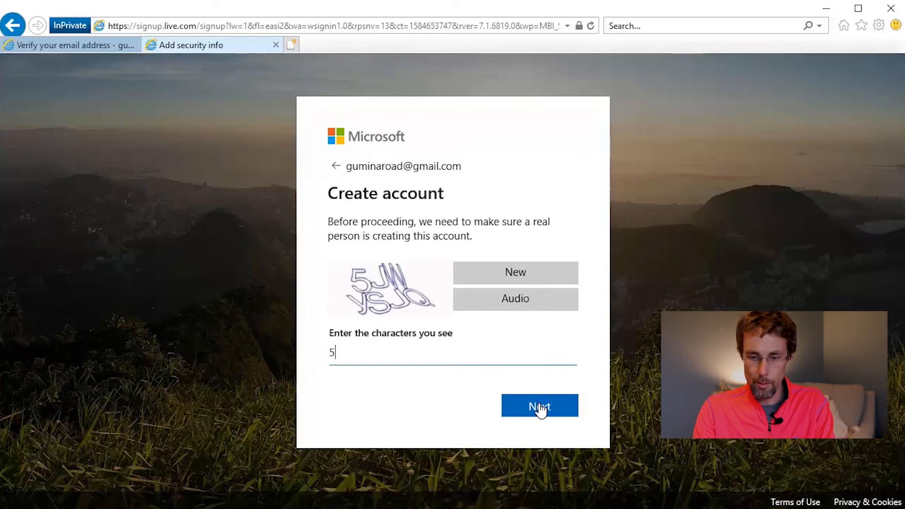
{"action": "type", "text": "JW"}
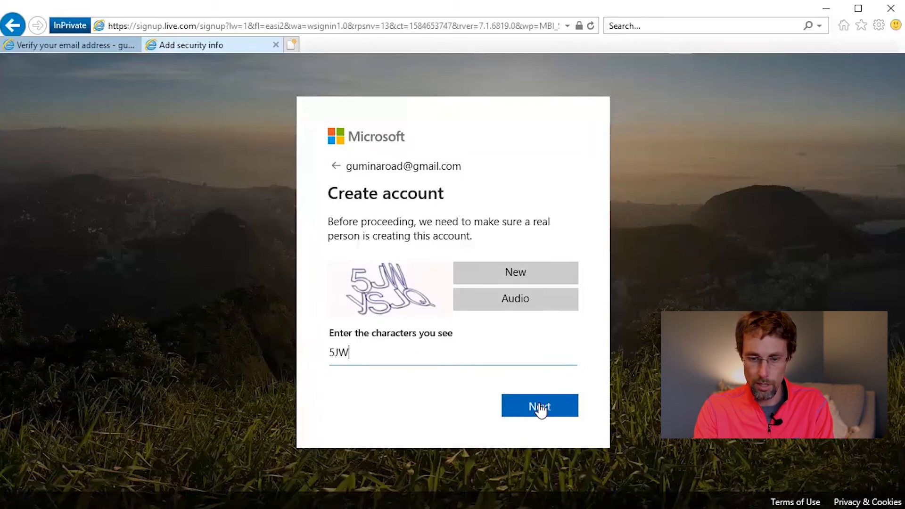
{"action": "type", "text": "ySJQ"}
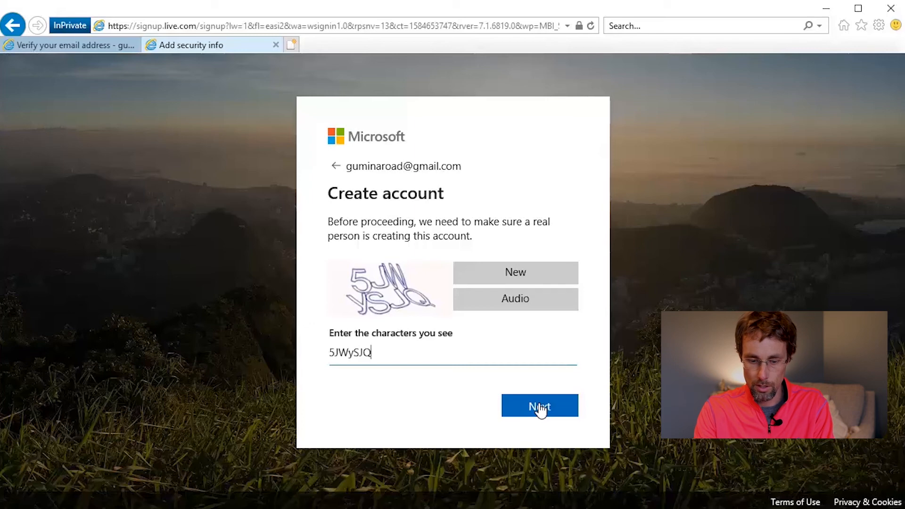
Submit the captcha and accept CCA Technology's permission request for the guest account
{"action": "left_click", "coordinate": [539, 403]}
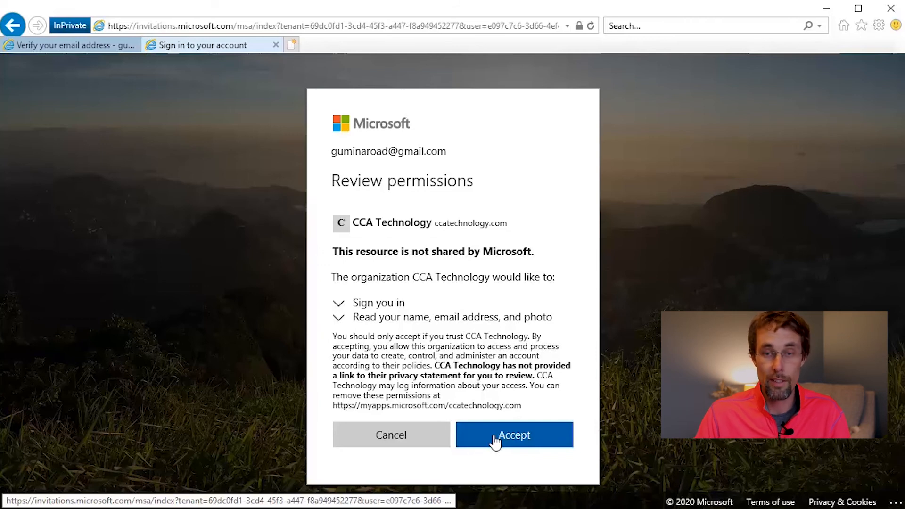
{"action": "left_click", "coordinate": [493, 441]}
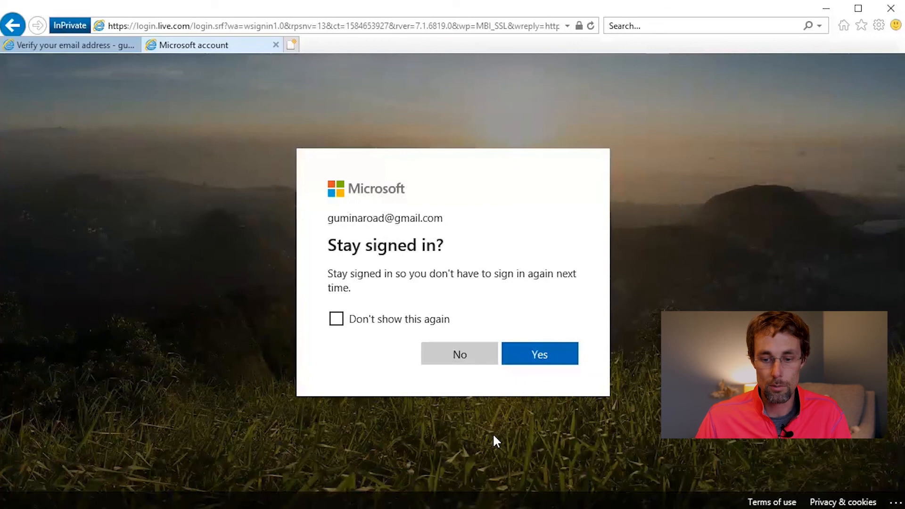
Decline staying signed in and post 'Hey' in the team's General channel
{"action": "left_click", "coordinate": [472, 367]}
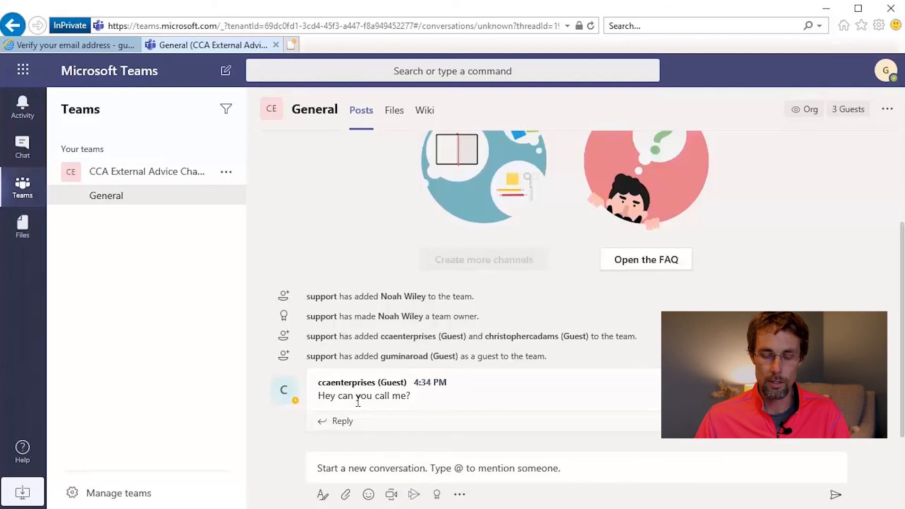
{"action": "left_click", "coordinate": [336, 467]}
{"action": "type", "text": "Hey"}
{"action": "key", "text": "Return"}
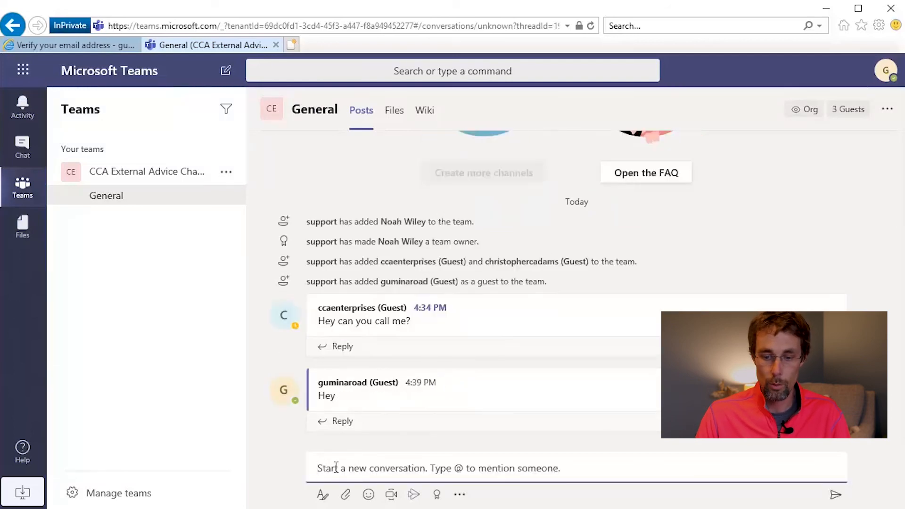